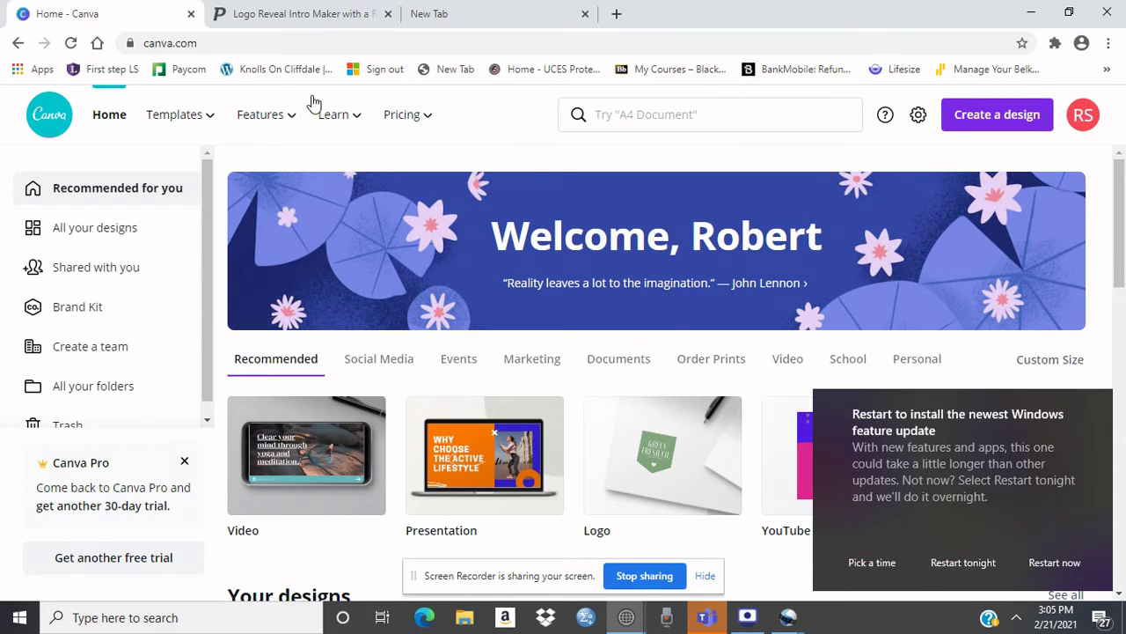
Step: Open the Create a design list, dismiss the Windows notification, and scroll down to Book Cover
left_click(975, 124)
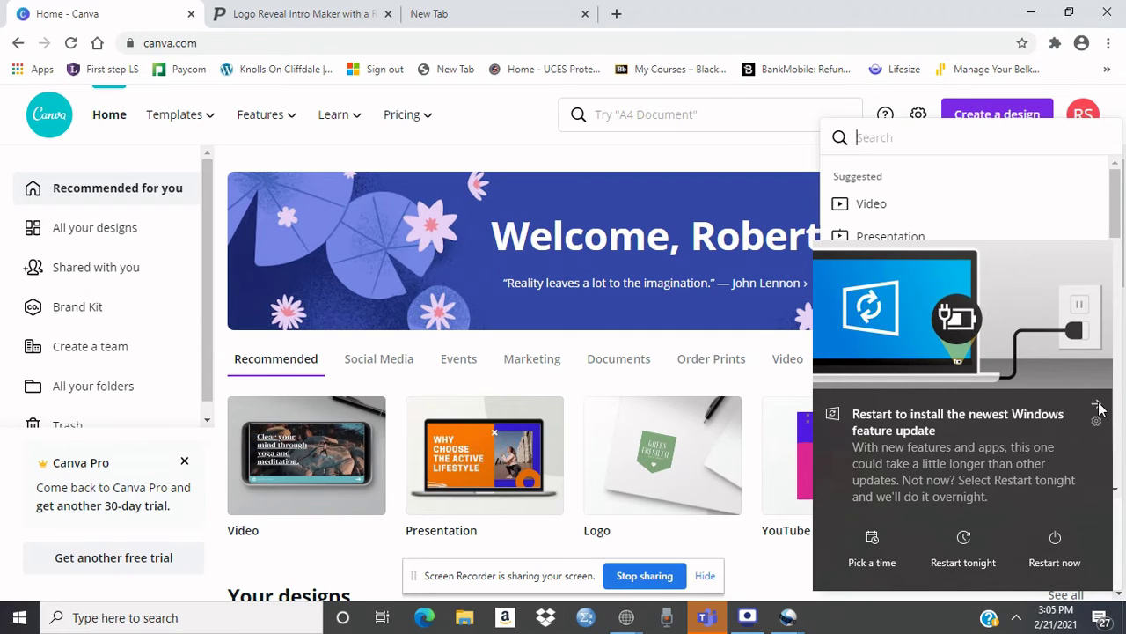
left_click(1096, 404)
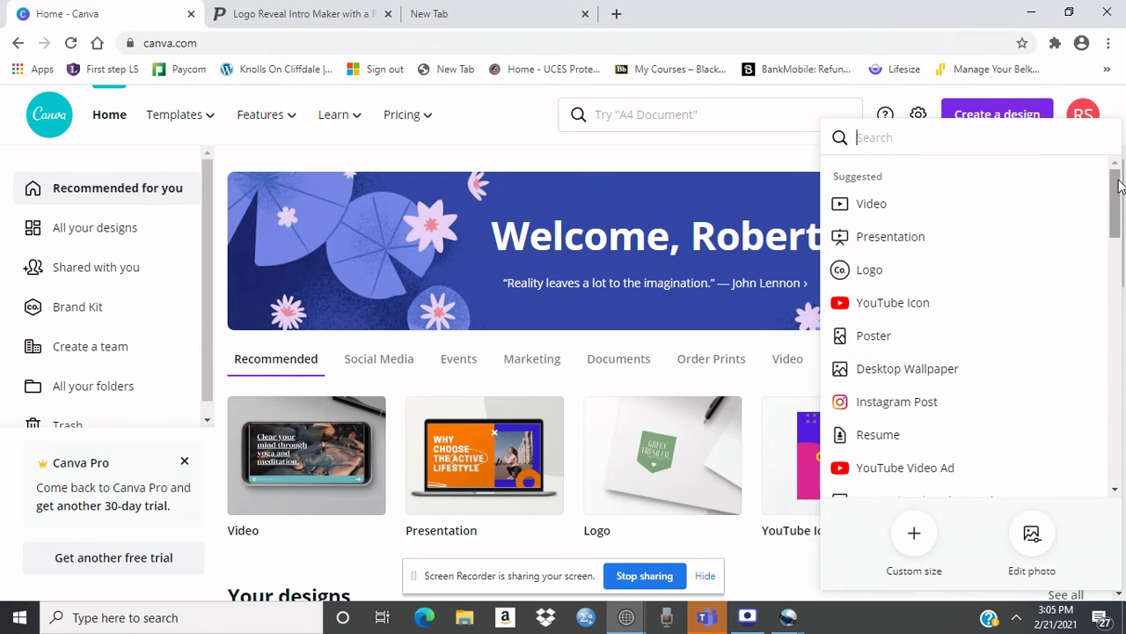
left_click_drag(1120, 183, 1115, 304)
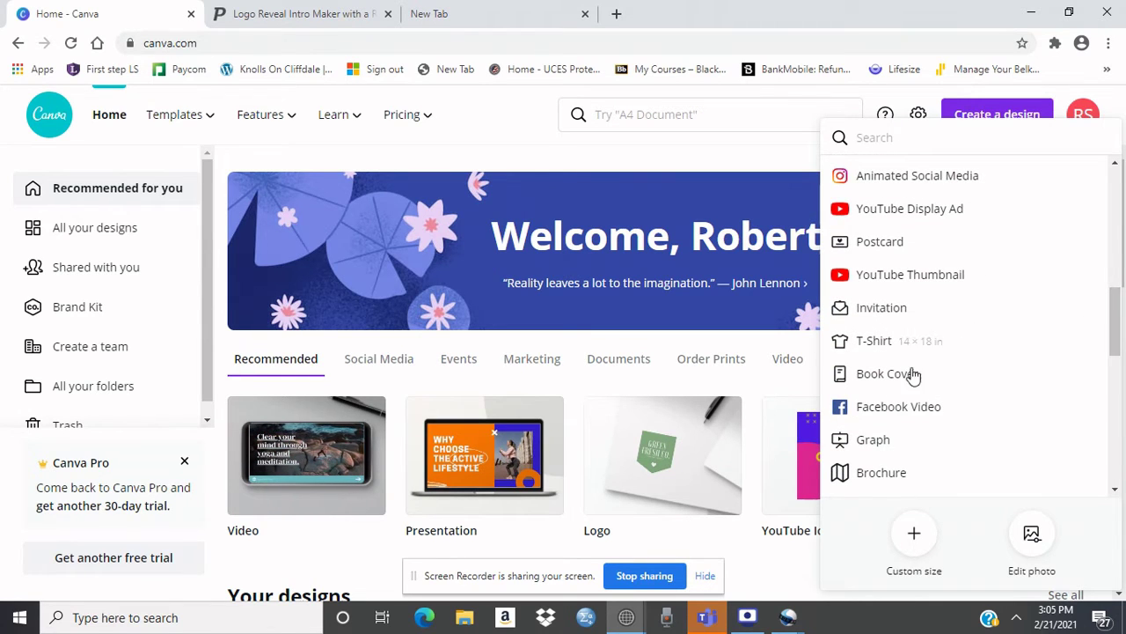
Step: Start a new Book Cover design and scroll the Templates sidebar to the For you row
left_click(887, 374)
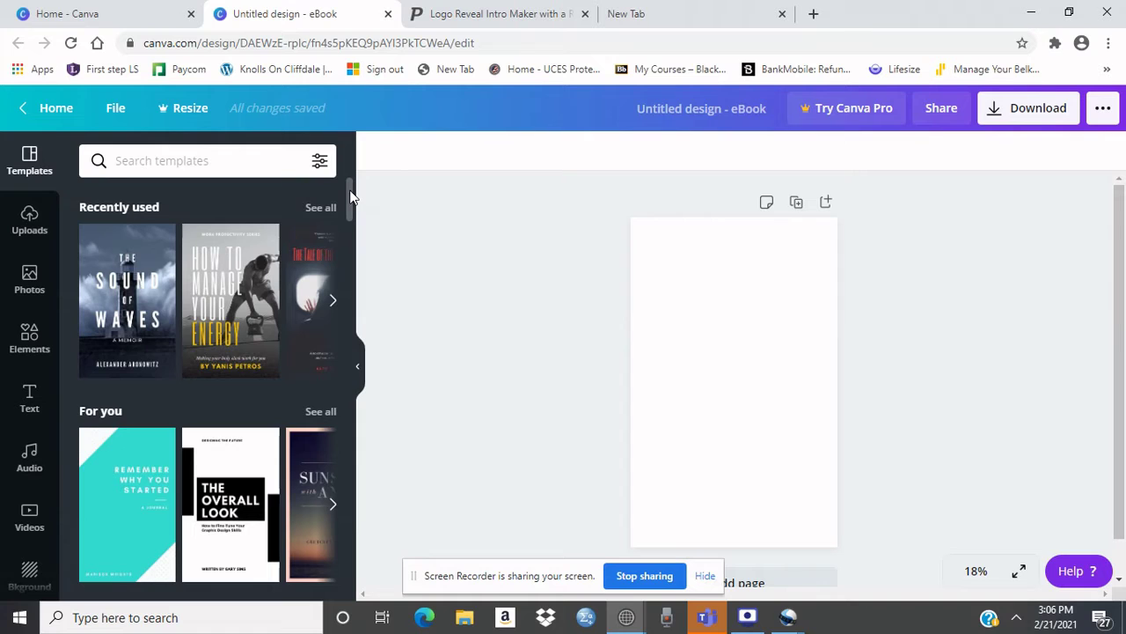
left_click_drag(350, 190, 350, 212)
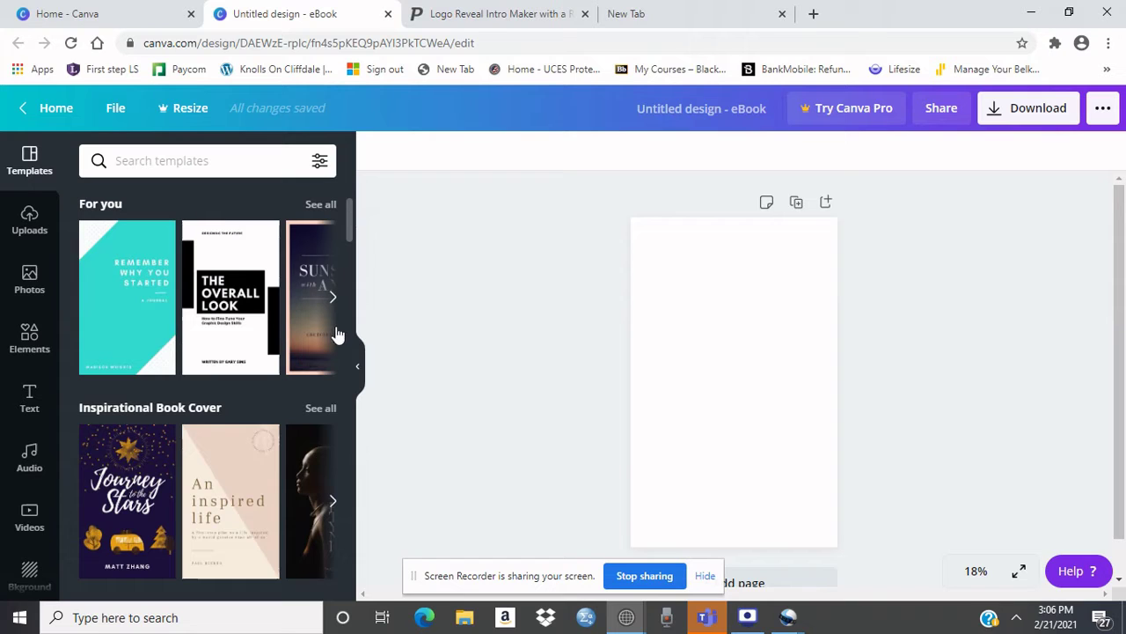
Step: Browse the full For you collection and apply the Love & Friends template to the page
left_click(321, 205)
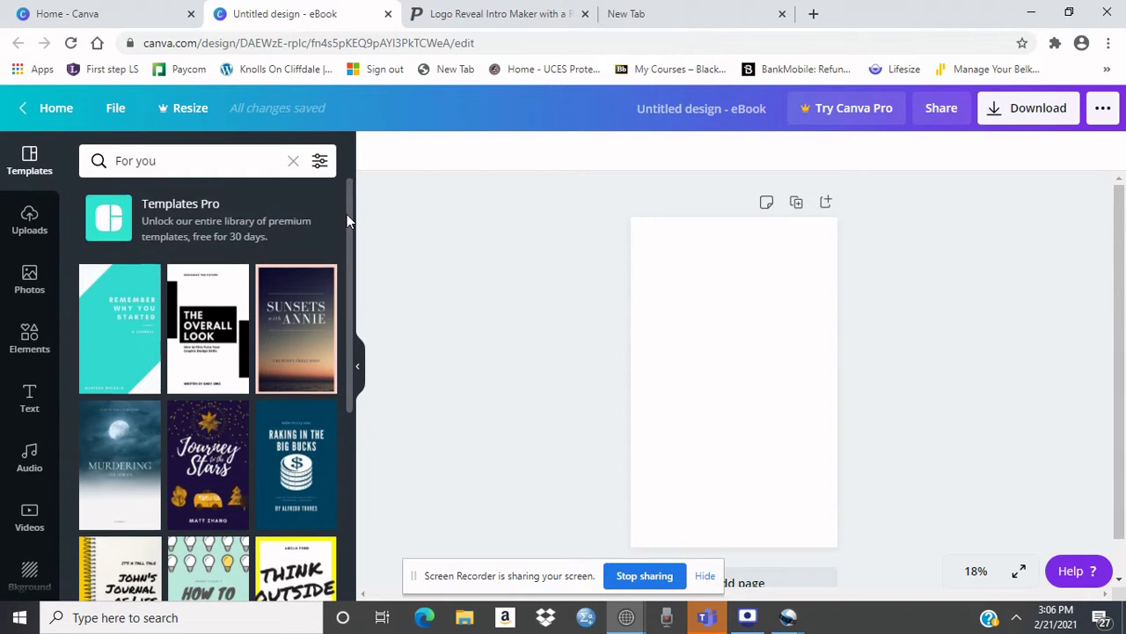
left_click_drag(347, 214, 352, 450)
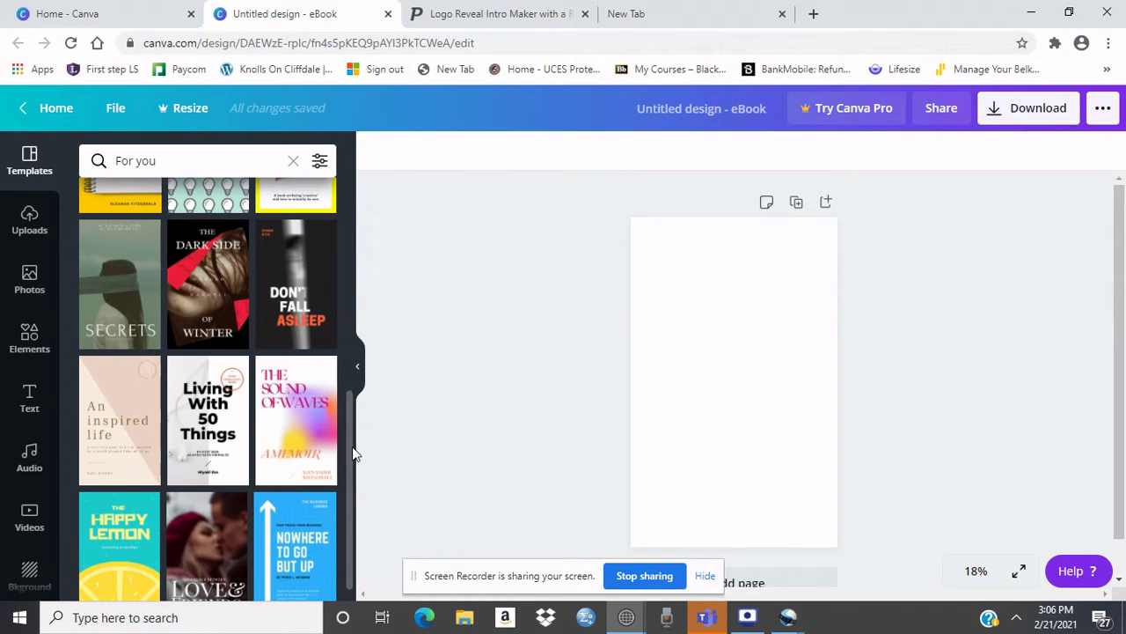
left_click_drag(352, 449, 351, 487)
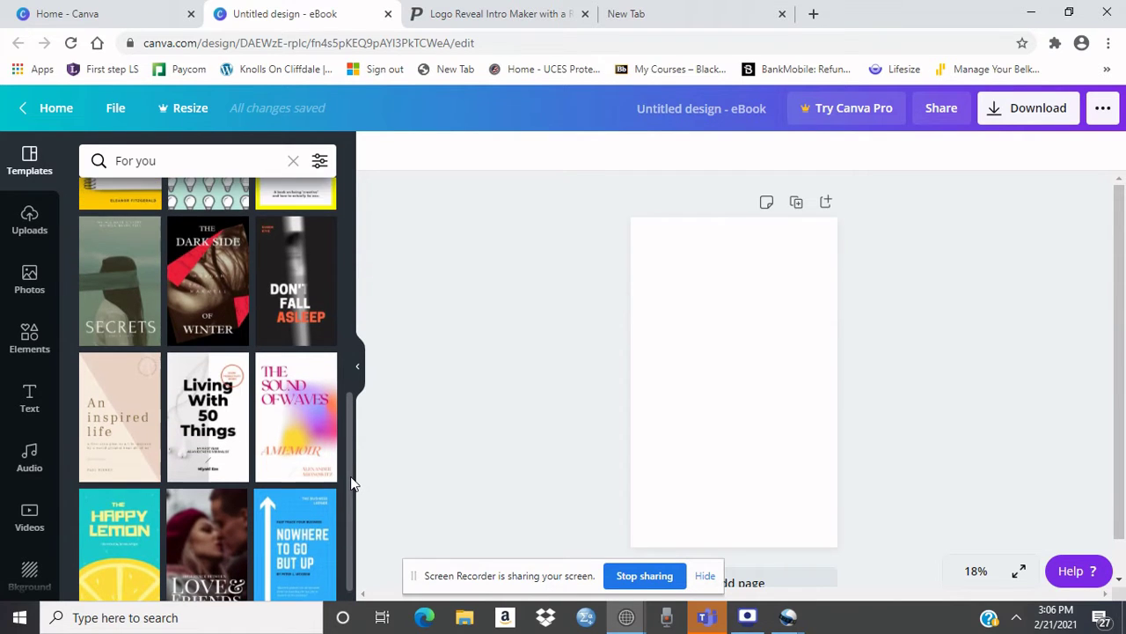
left_click(205, 562)
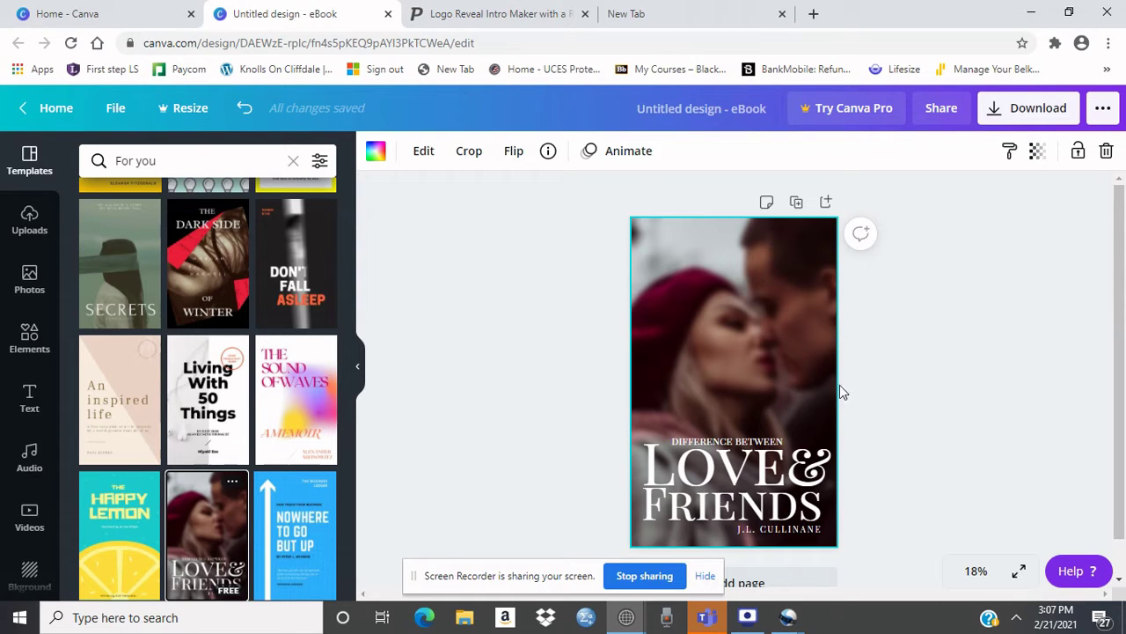
Step: Replace the Love & Friends cover's author line with the author's own name
double_click(818, 530)
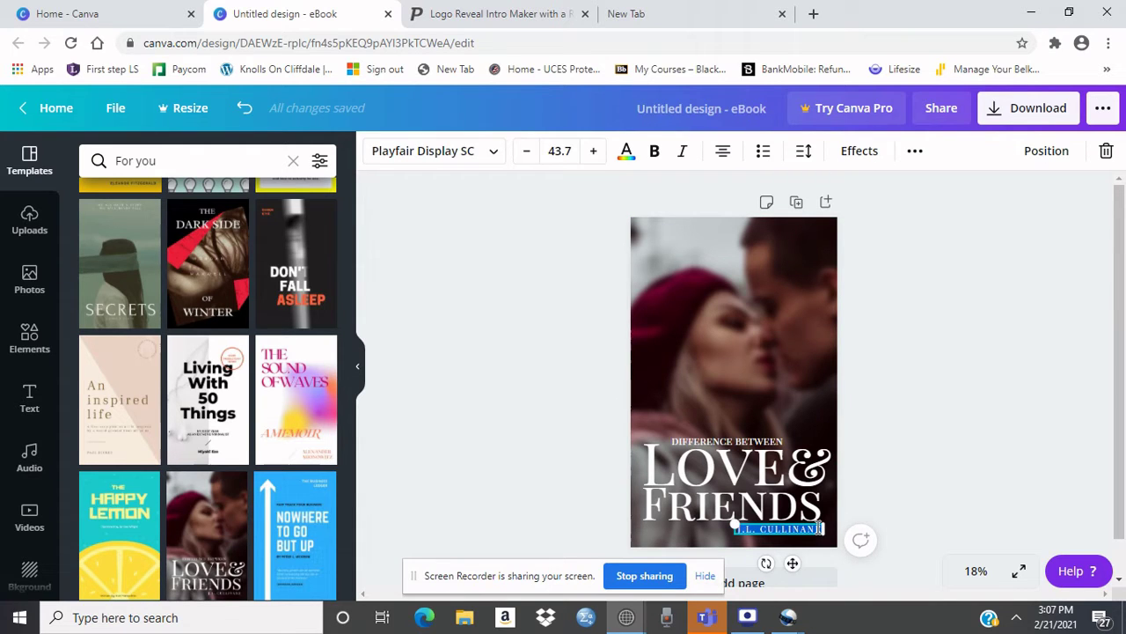
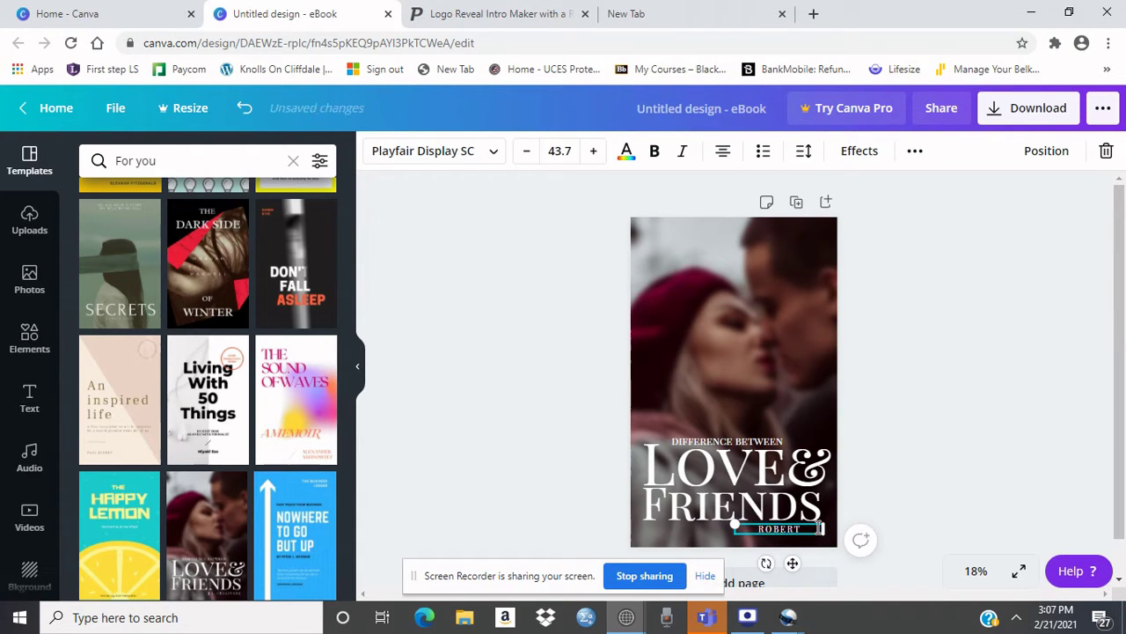
left_click(920, 464)
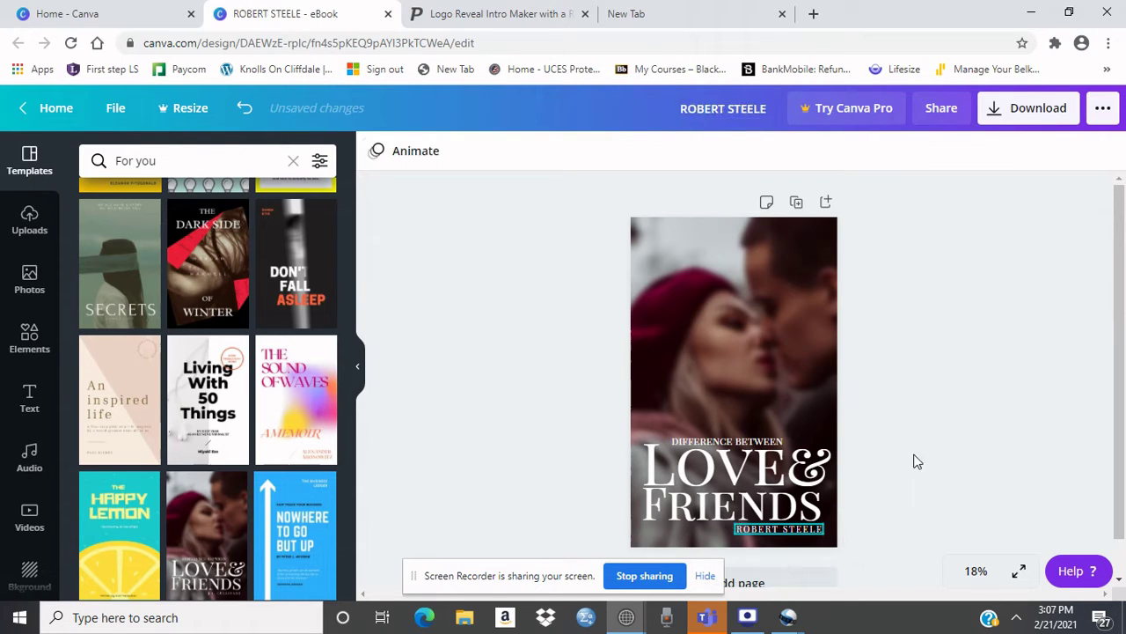
left_click(815, 362)
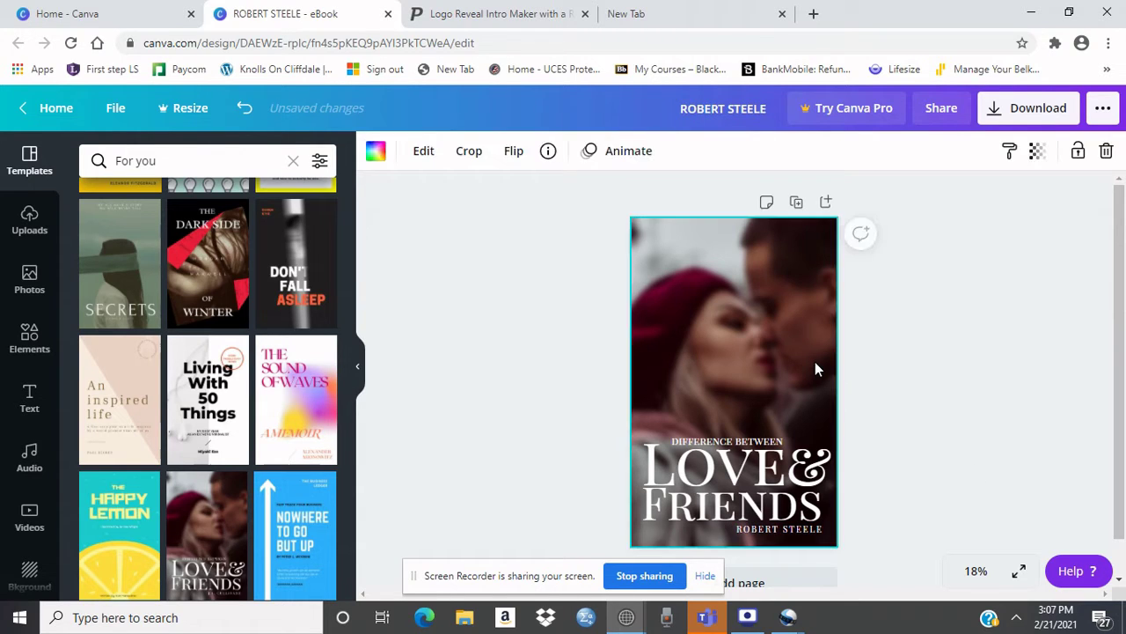
Step: Deselect the background photo and choose the Happy Lemon template for the cover
left_click(881, 373)
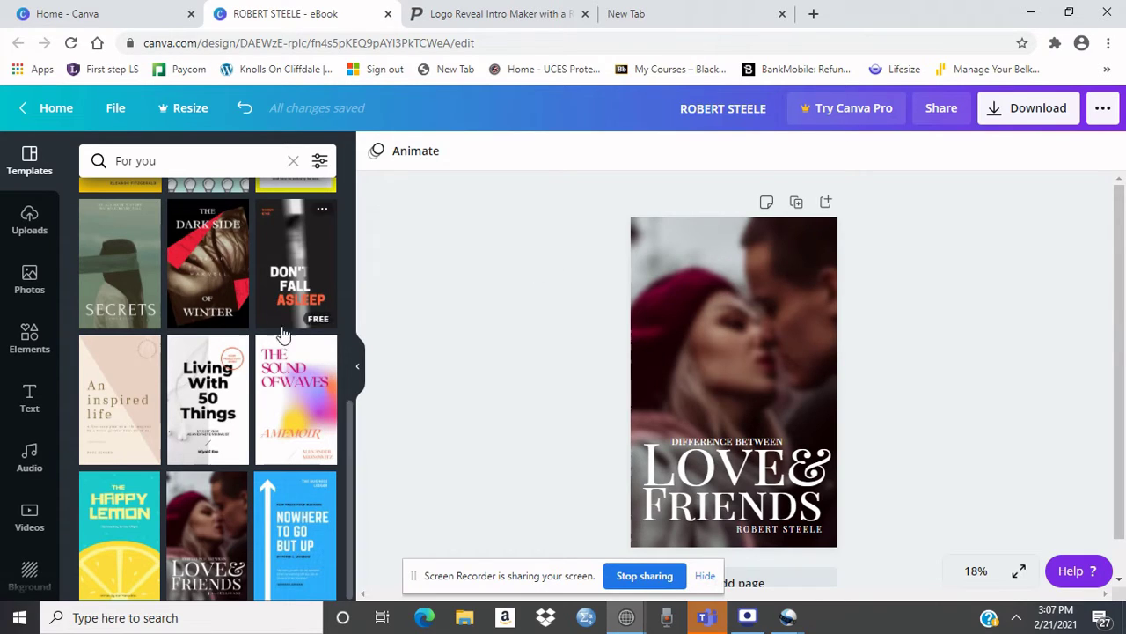
left_click(110, 511)
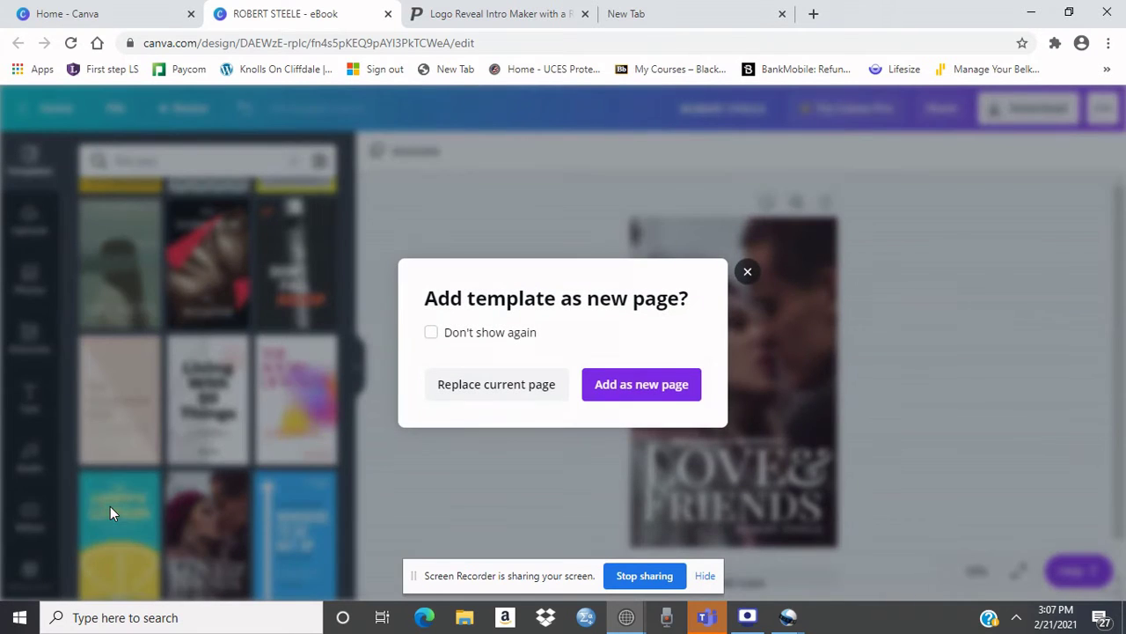
Step: Replace the current page with Happy Lemon and change the 'Illustrated by' credit to the author's name
left_click(490, 384)
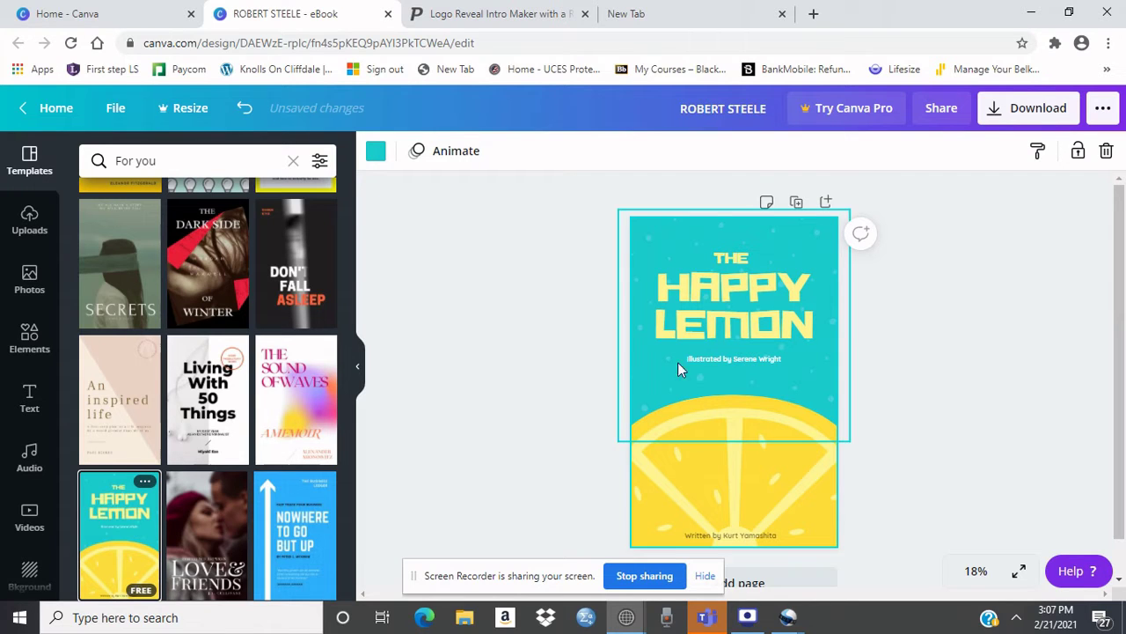
double_click(762, 356)
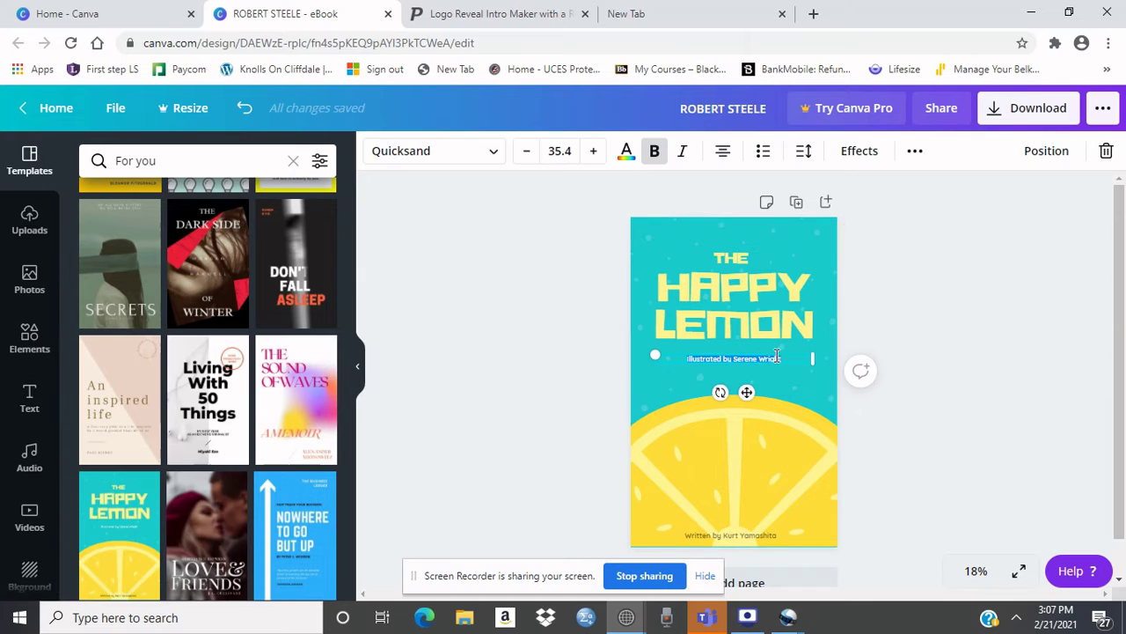
left_click(785, 356)
key("BackSpace")
key("BackSpace")
key("BackSpace")
key("BackSpace")
key("BackSpace")
key("BackSpace")
key("BackSpace")
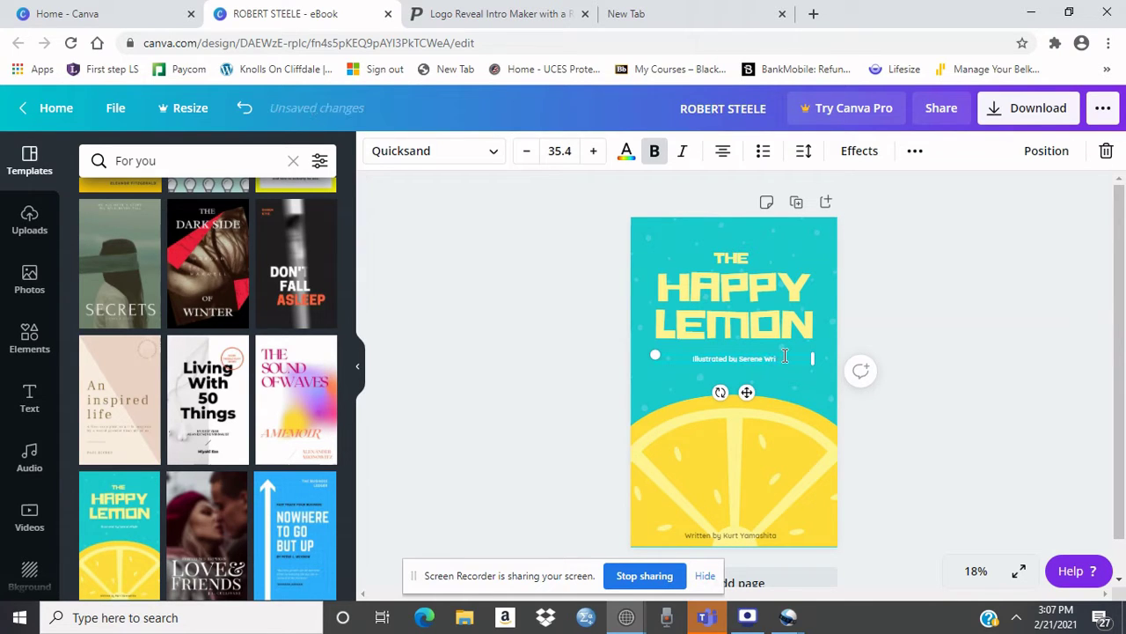
key("BackSpace")
key("BackSpace")
key("BackSpace")
key("BackSpace")
key("BackSpace")
key("BackSpace")
left_click(786, 380)
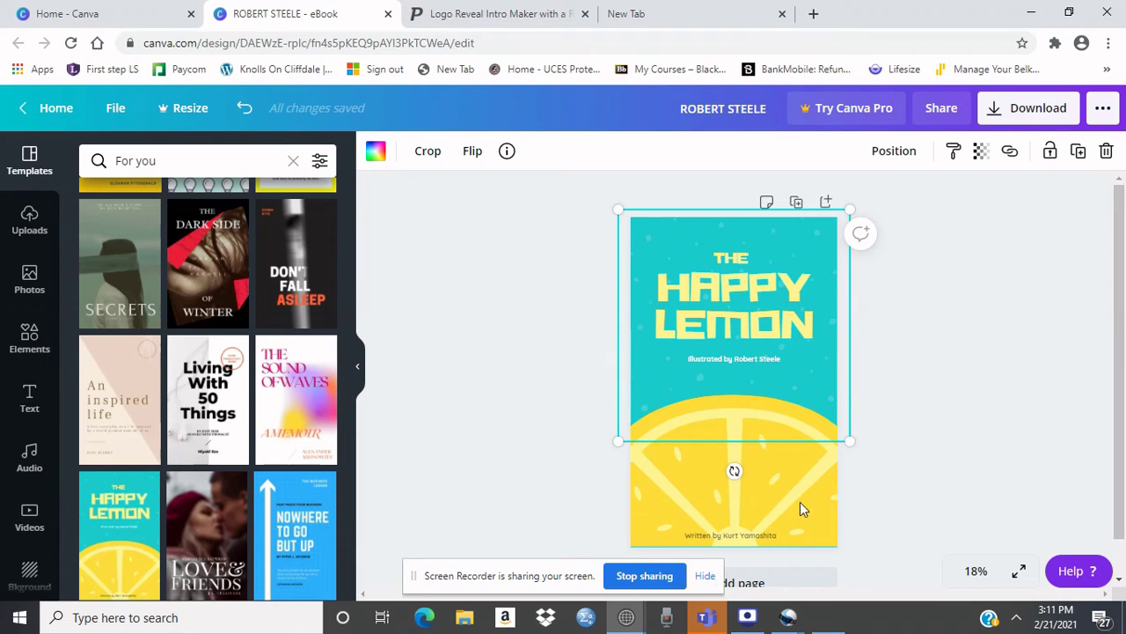
Step: Stop screen sharing on the Screen Recorder bar to end the recording
left_click(655, 572)
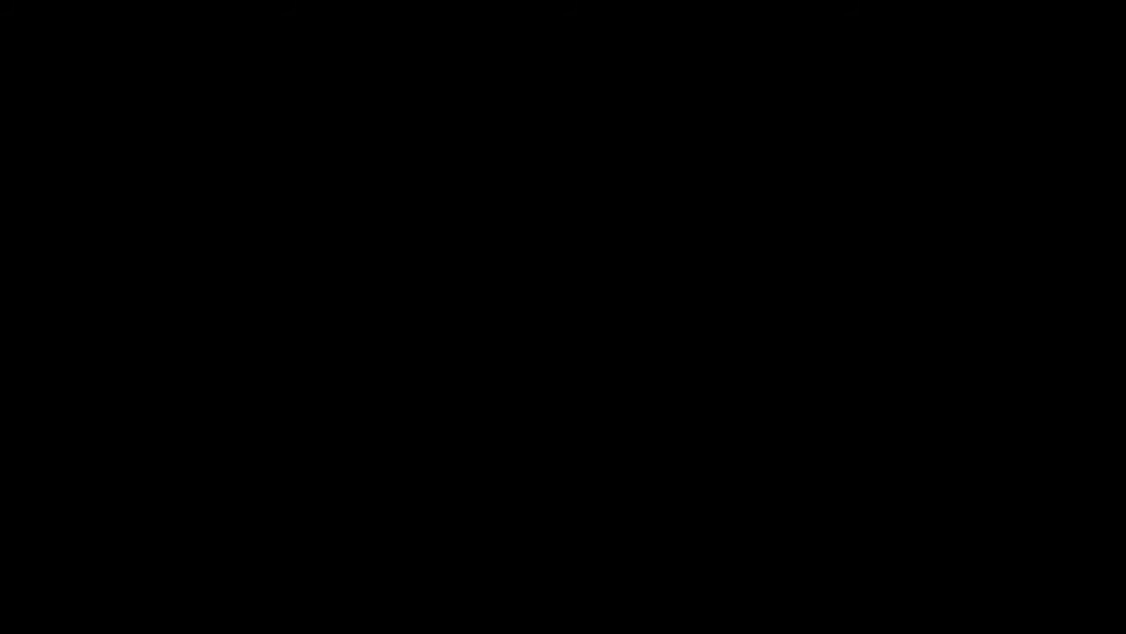